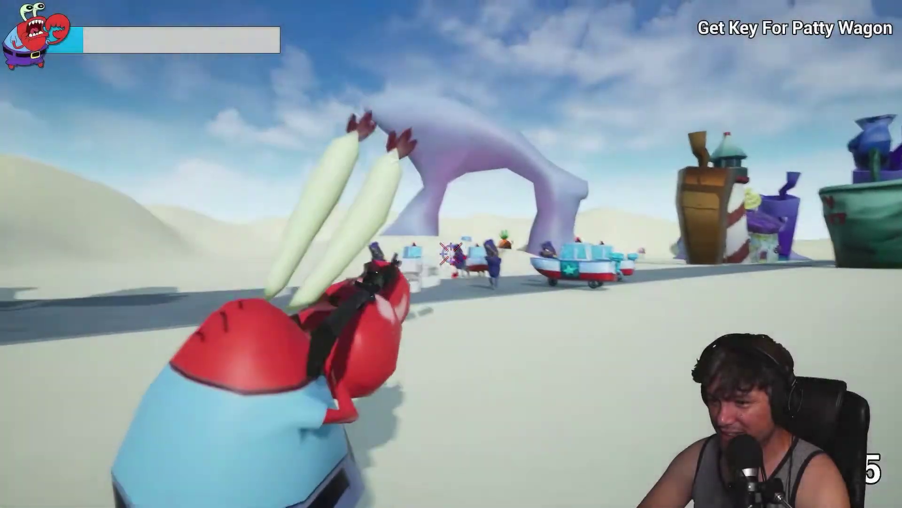
click(451, 253)
click(451, 254)
click(451, 254)
click(451, 254)
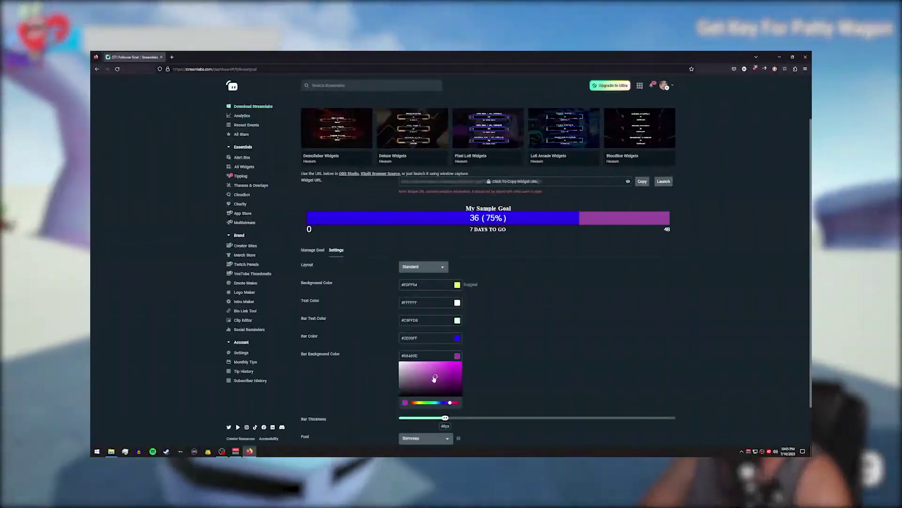
Step: Adjust the hue and shade of the follower goal's bar background color in the Streamlabs widget settings
click(419, 403)
drag(427, 382, 436, 359)
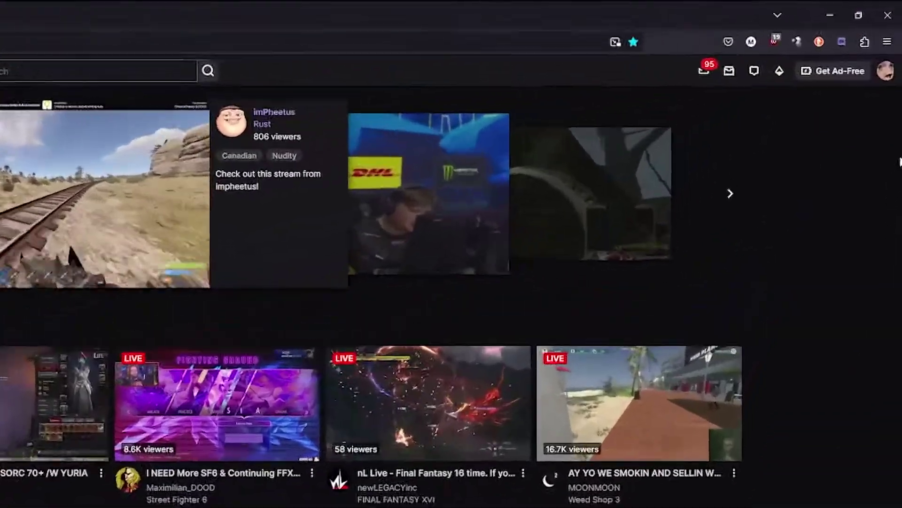
Step: Go to the Stream Manager in the Twitch creator dashboard and bring up the setup for a new follower goal
click(886, 71)
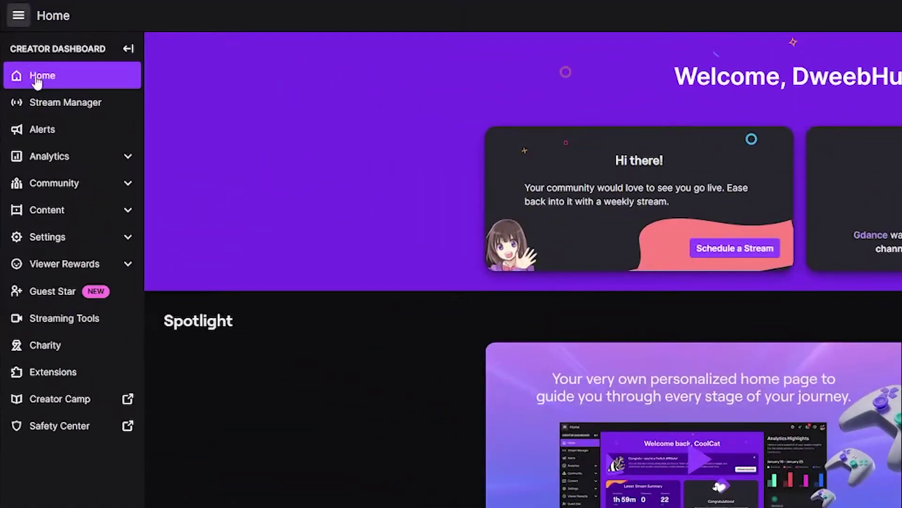
click(28, 104)
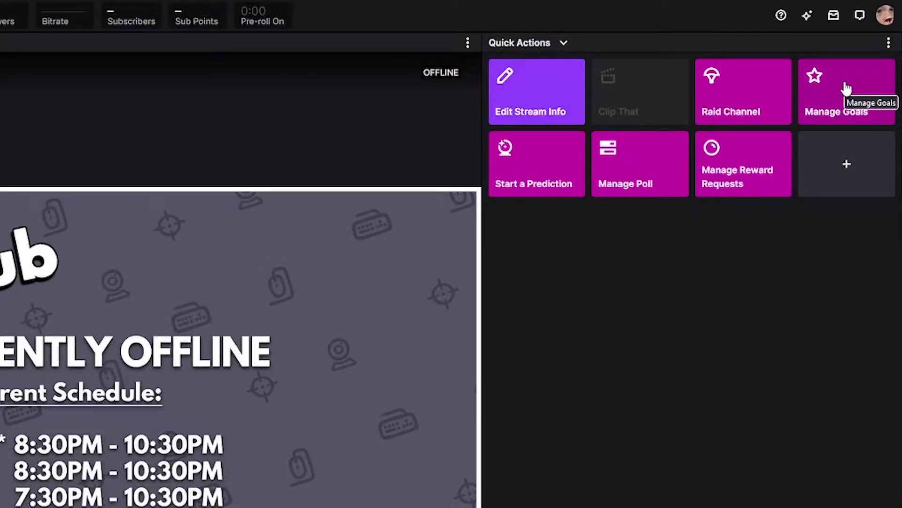
click(846, 165)
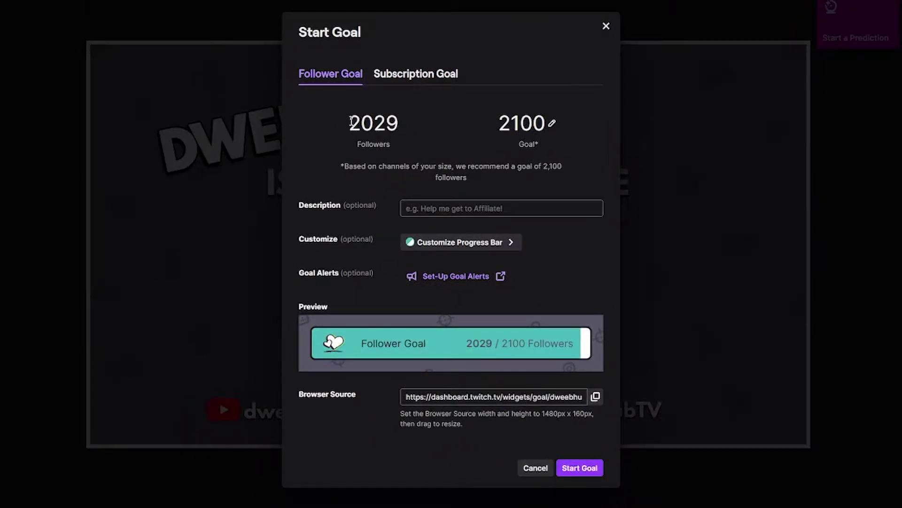
Step: Review the current follower count and the editable goal target, keeping the target at 2100
drag(351, 122, 398, 118)
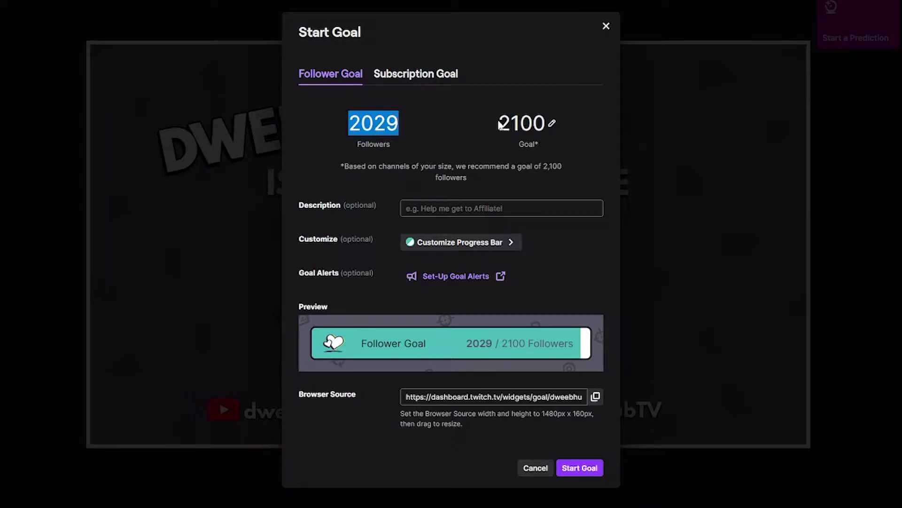
drag(500, 122, 546, 117)
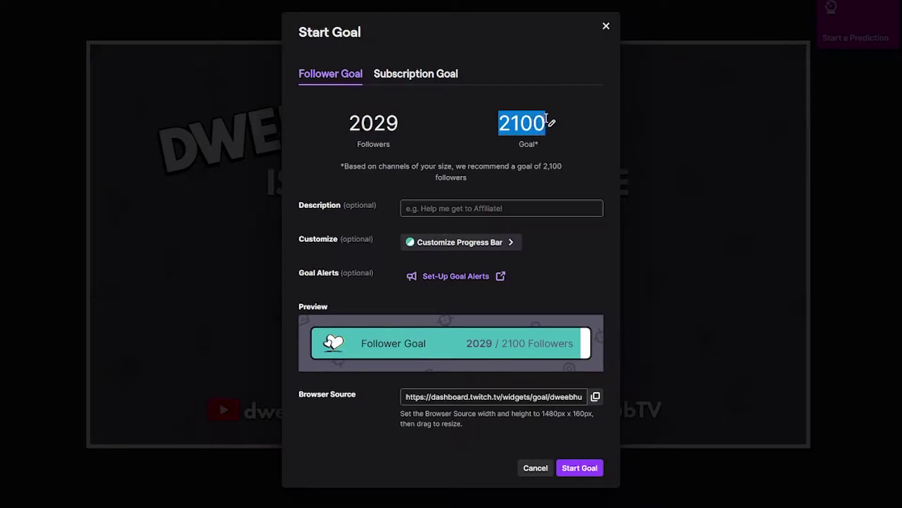
click(572, 118)
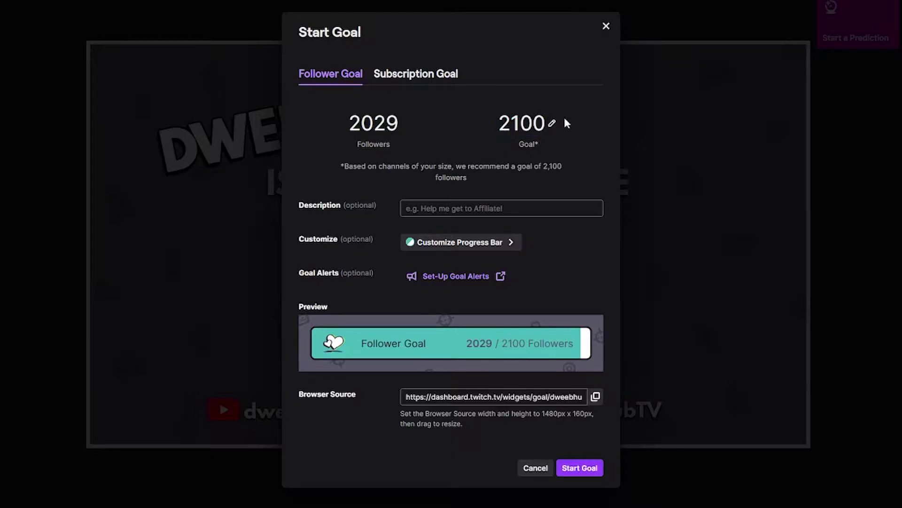
click(552, 124)
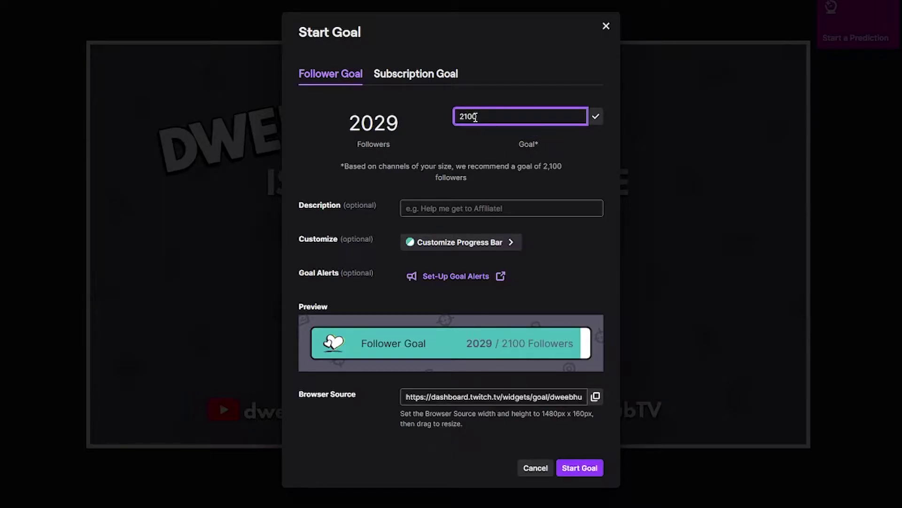
drag(475, 116, 453, 117)
click(596, 118)
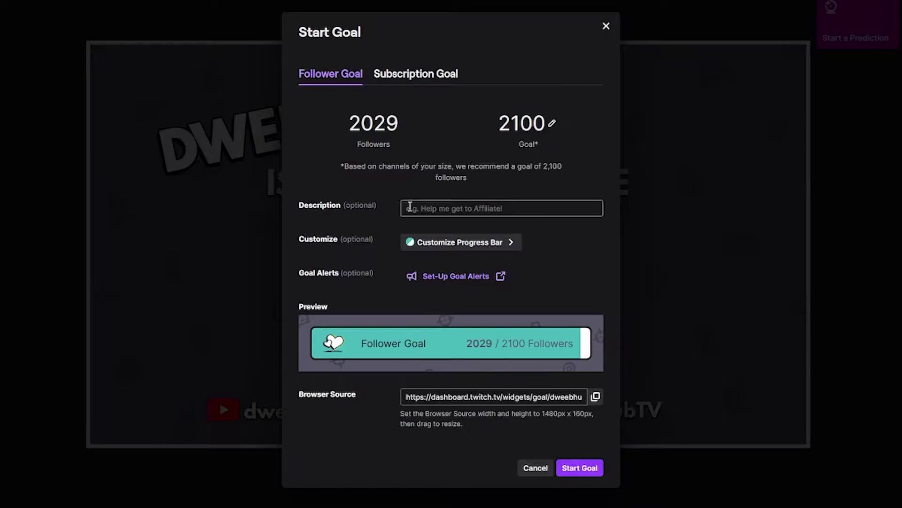
Step: Customize the goal's progress bar with the blue-on-black color scheme and save it
click(415, 207)
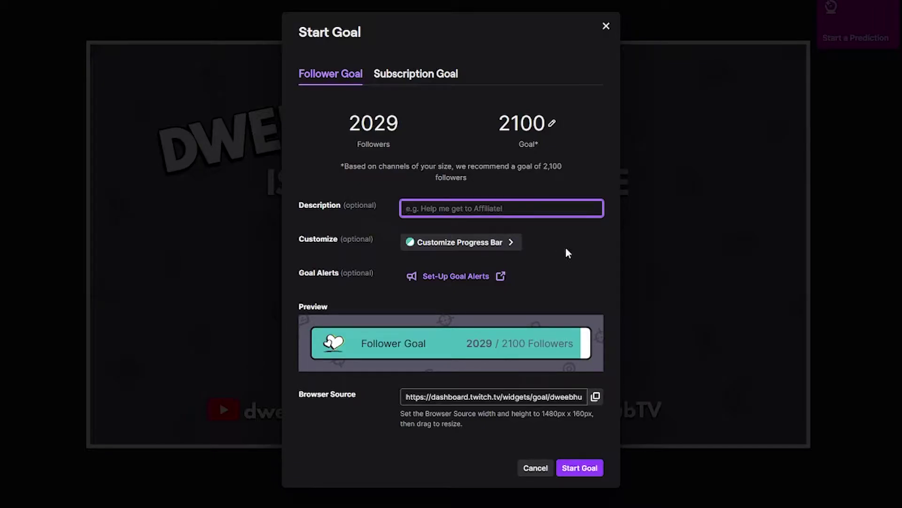
click(456, 246)
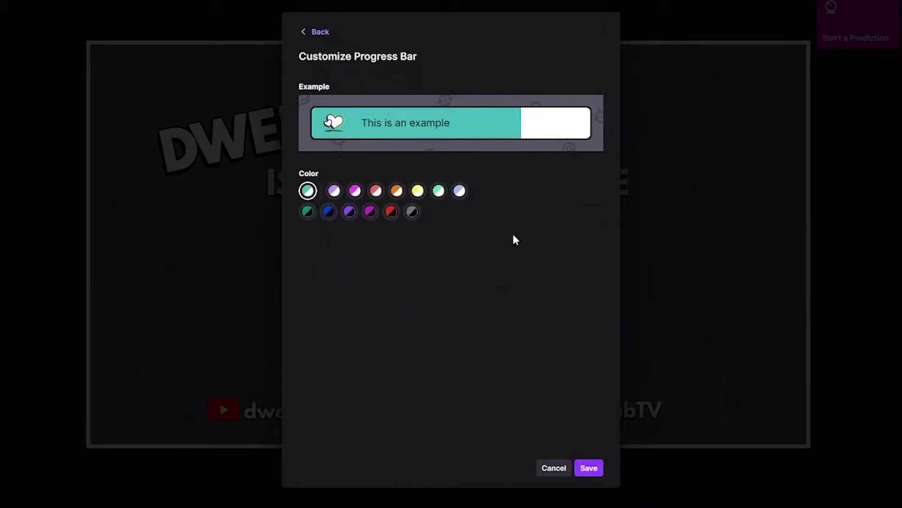
click(309, 213)
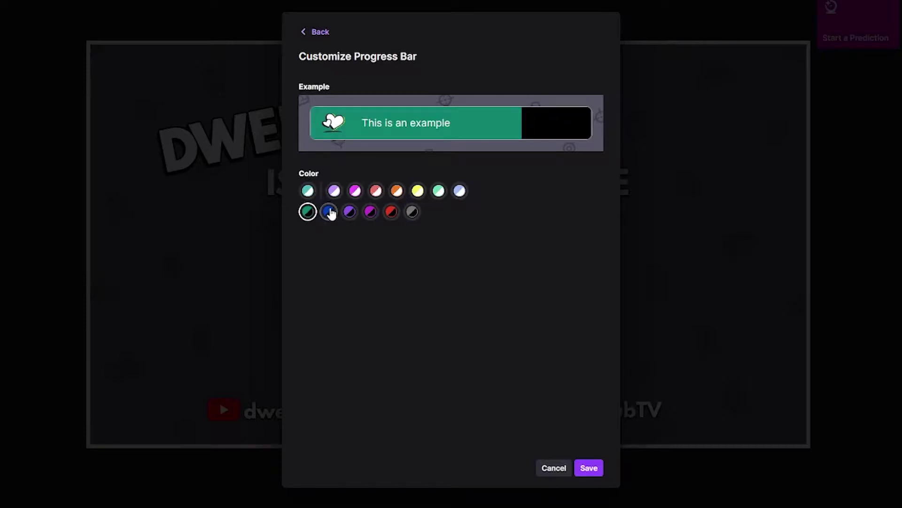
click(328, 211)
click(590, 469)
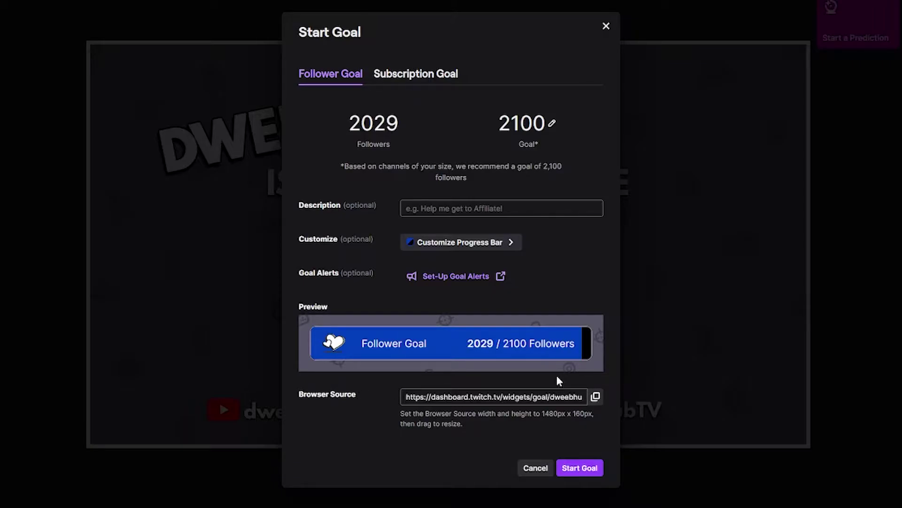
Step: Copy the goal's browser source URL, note the recommended 1480 x 160 px size, and start the follower goal
click(595, 397)
drag(543, 414, 590, 411)
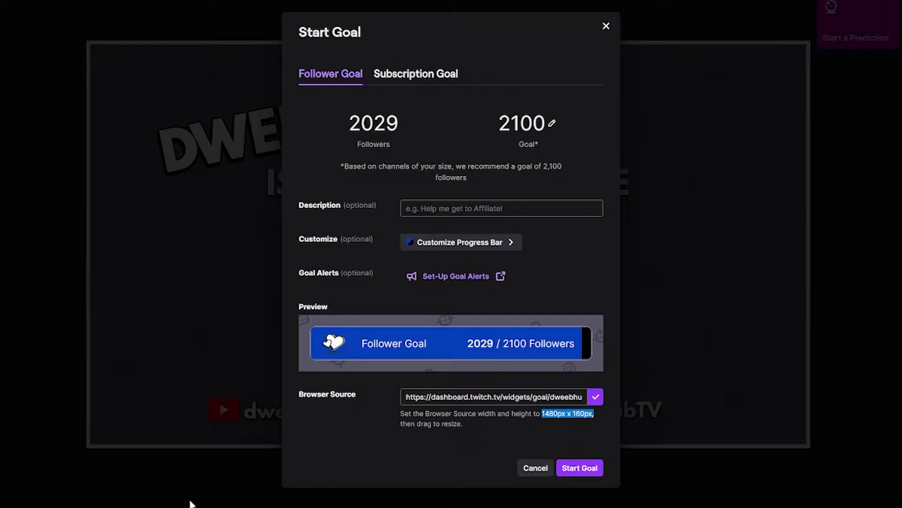
click(579, 468)
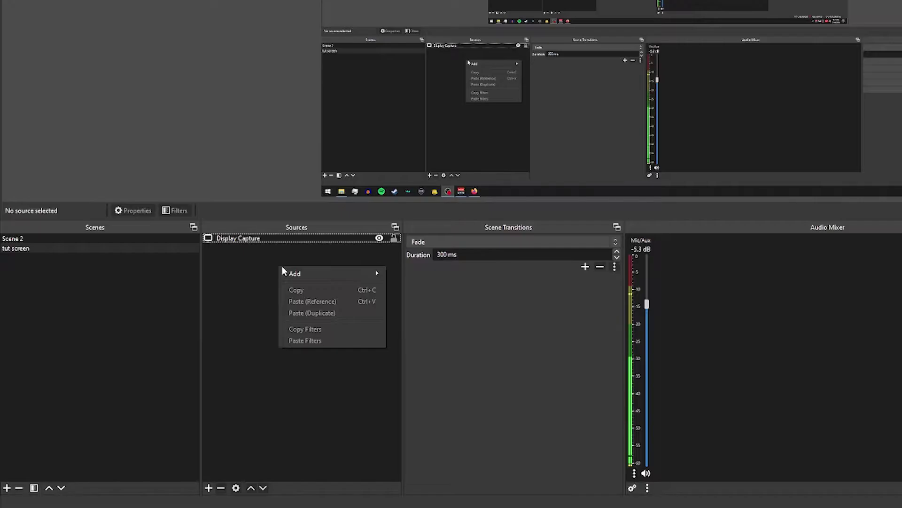
Step: Switch to OBS Studio and add a new browser source named Follower Goal to the tut screen scene
mouse_move(334, 273)
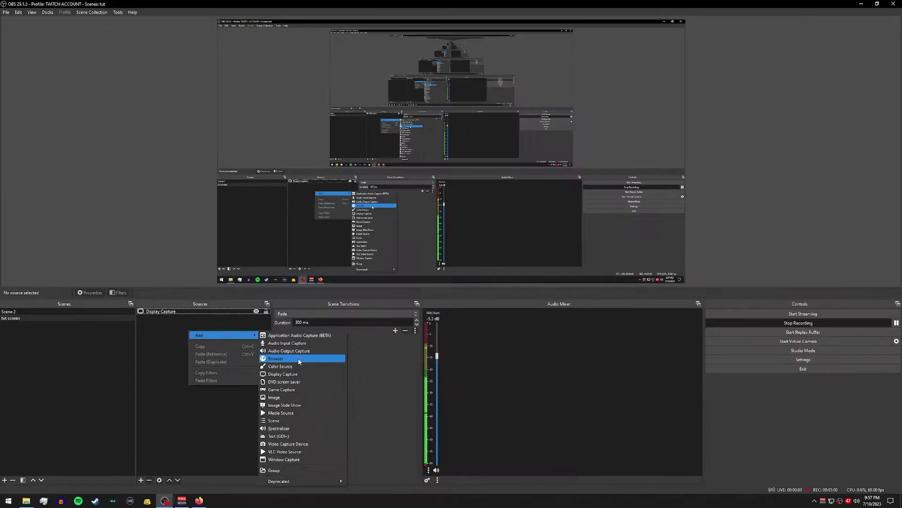
click(298, 358)
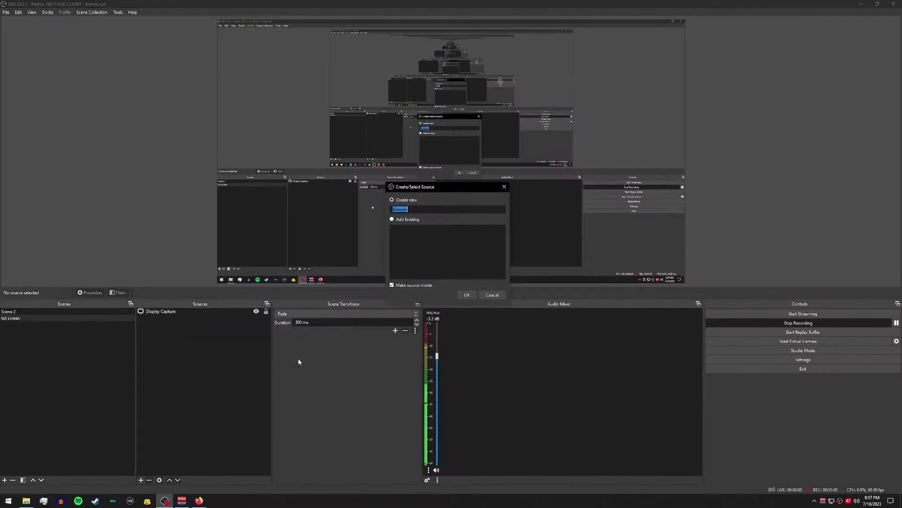
text(Foll)
text(ower)
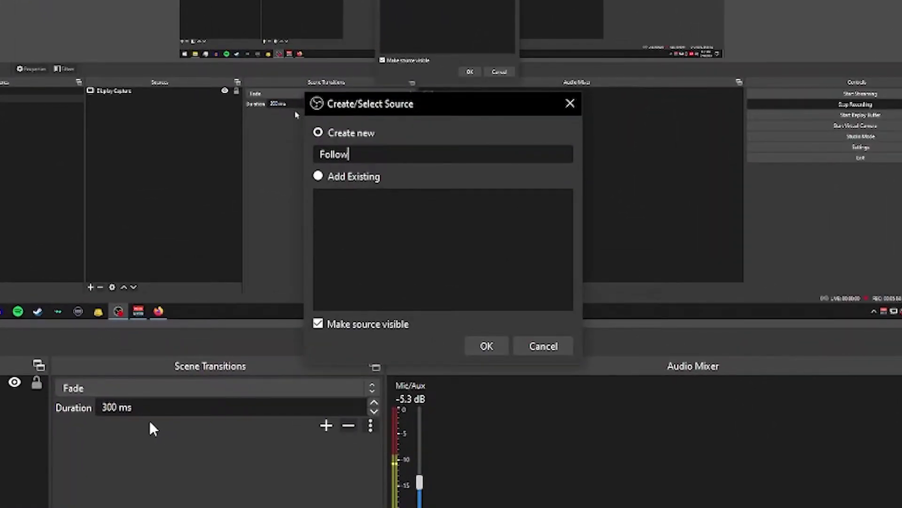
text( Goal)
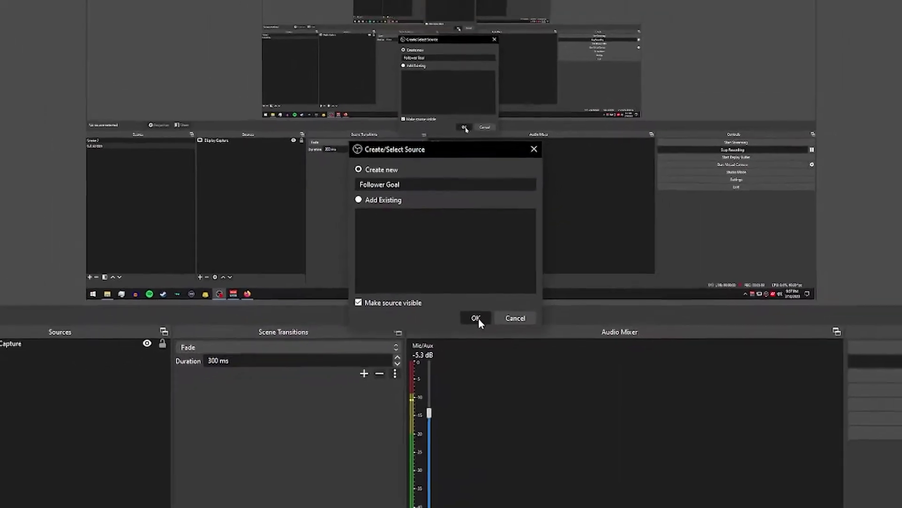
click(487, 346)
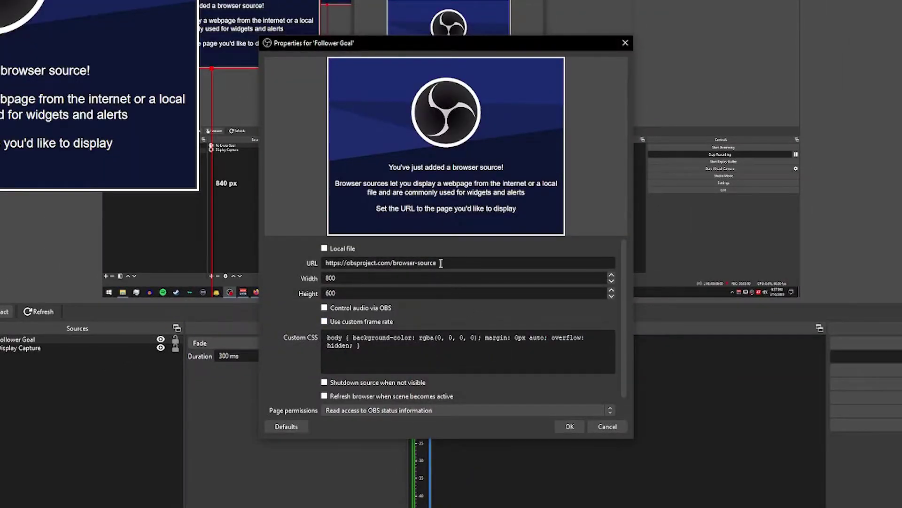
Step: Replace the browser source's URL with the copied goal URL and set its width to 1480 and height to 160
drag(455, 264, 283, 264)
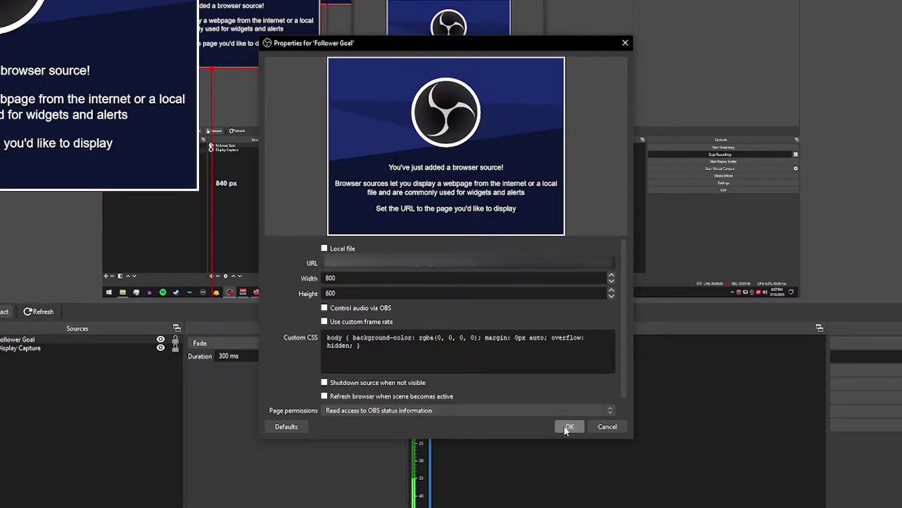
drag(346, 277, 257, 267)
key(Tab)
text(610)
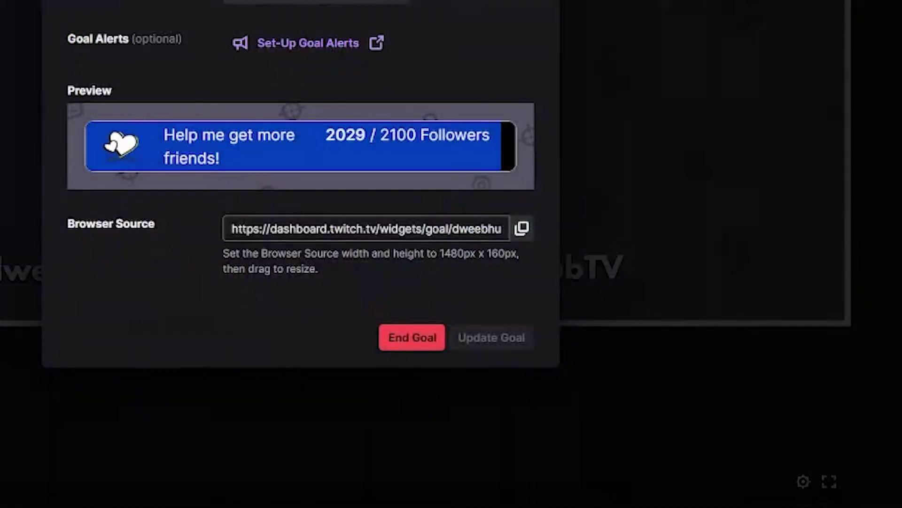
key(BackSpace)
key(BackSpace)
key(BackSpace)
text(160)
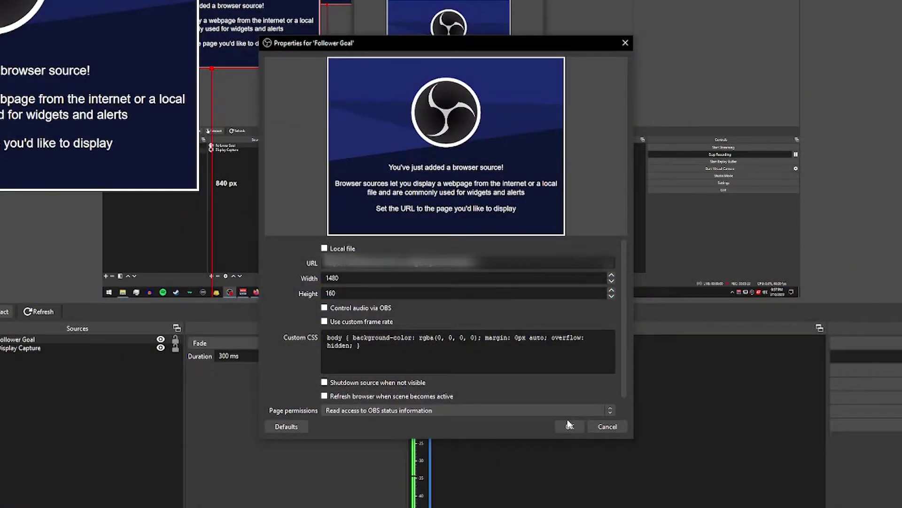
click(570, 425)
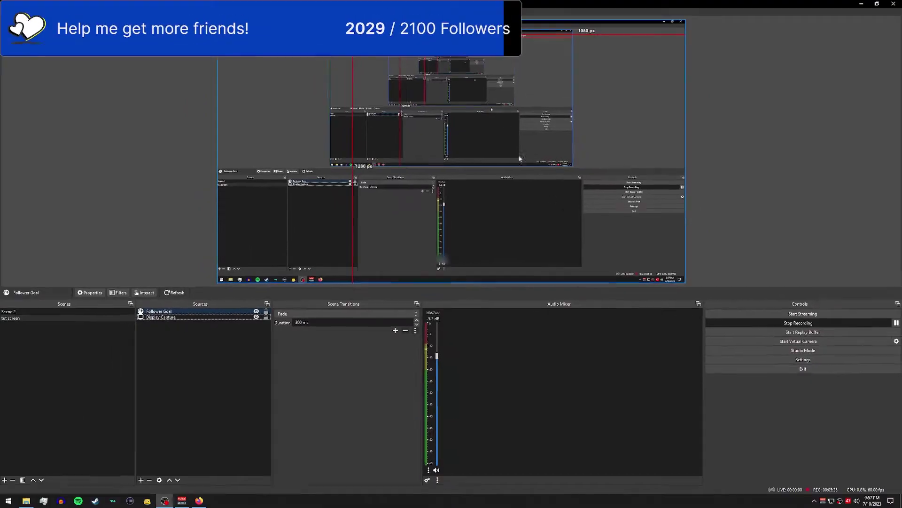
Step: Move the follower goal bar to the lower middle of the canvas and scale it down slightly
drag(413, 33, 511, 237)
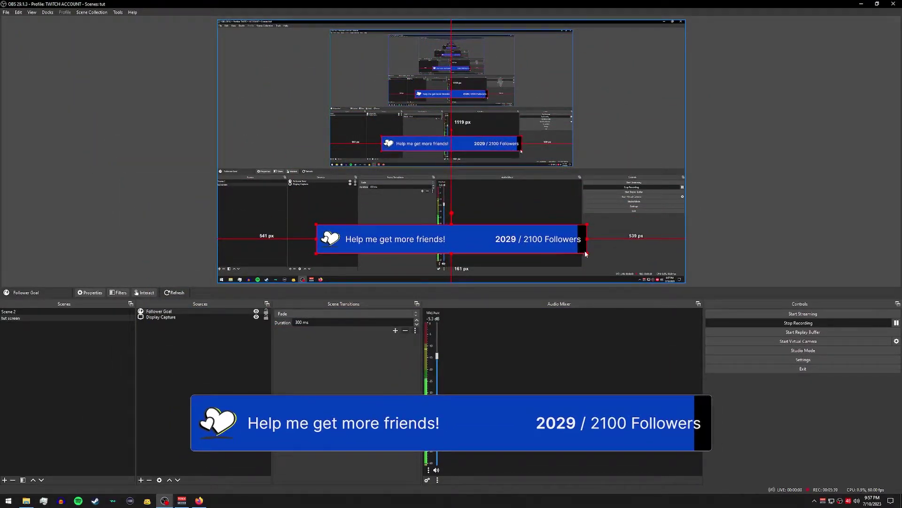
drag(585, 252, 539, 247)
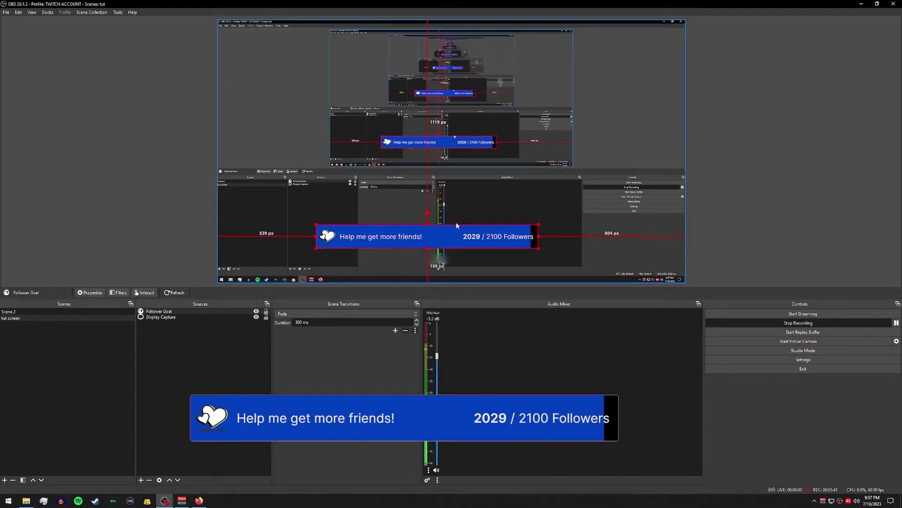
drag(441, 231, 456, 248)
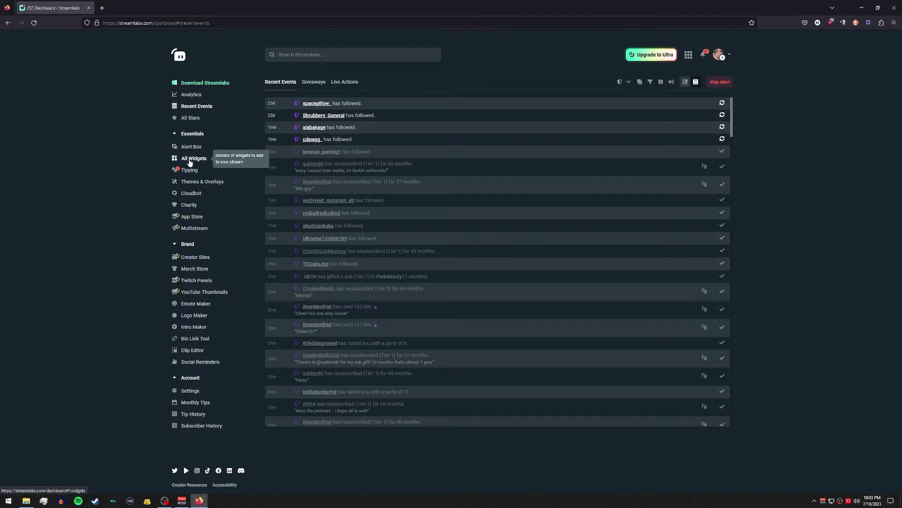
Step: Open the Follower Goal widget in the Streamlabs dashboard and title the goal Follower Goal
click(187, 161)
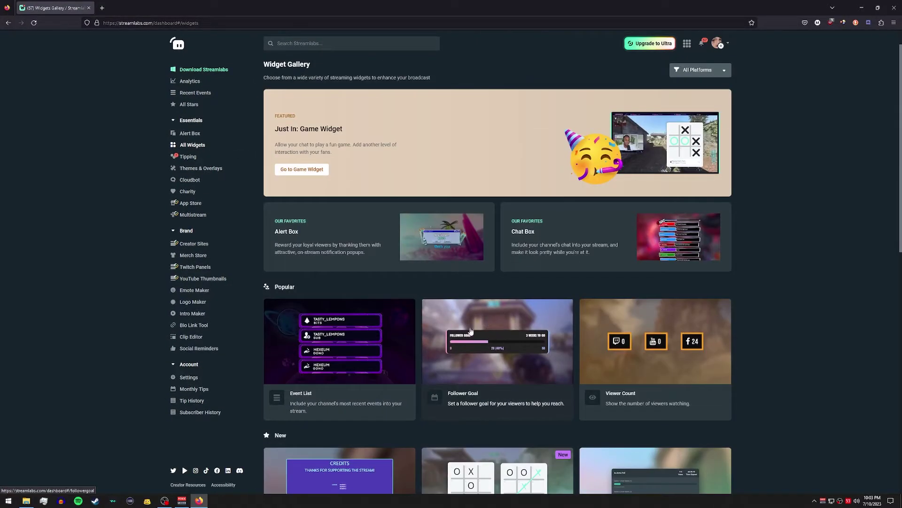
click(499, 318)
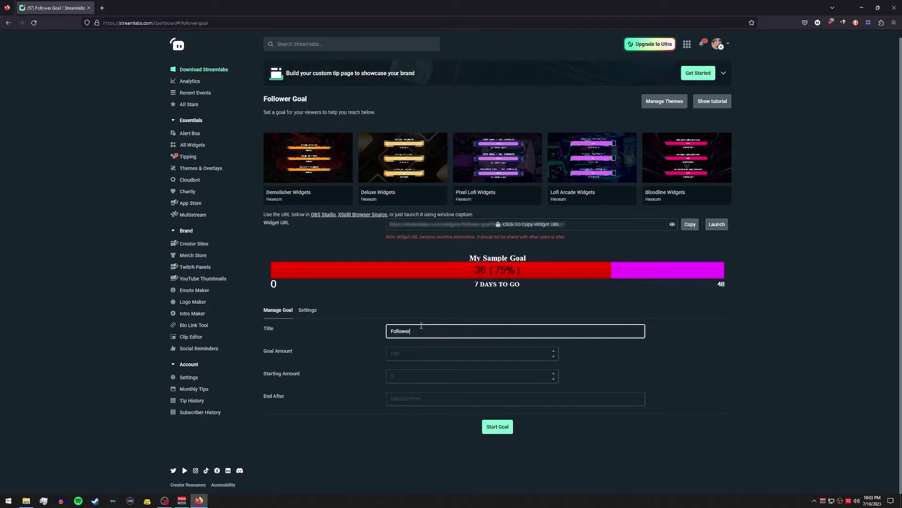
text(Follower Goal)
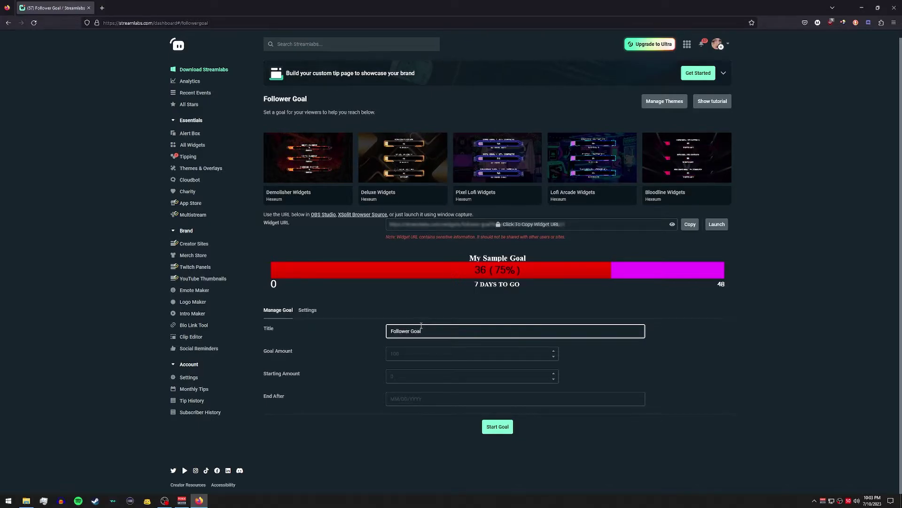
Step: Set the goal amount to 100, the starting amount to 0 and the end date to 07/17/2023
click(416, 356)
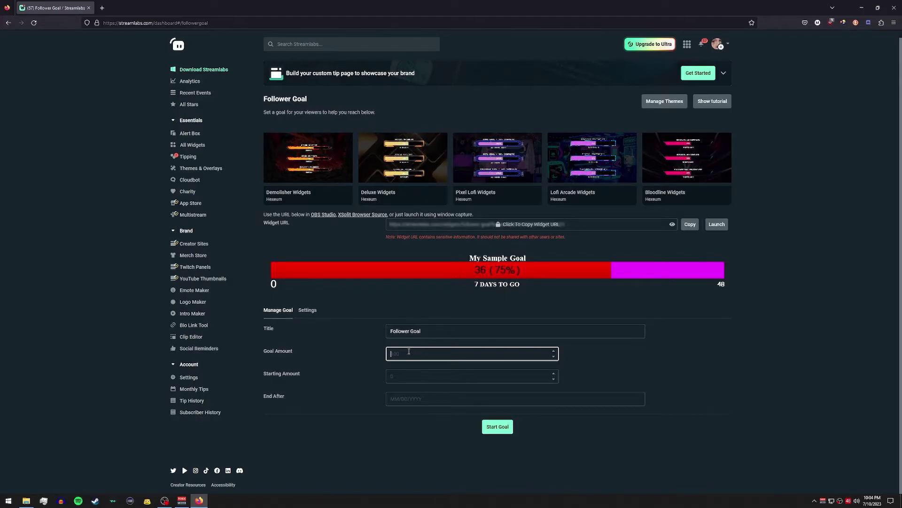
text(100)
key(Tab)
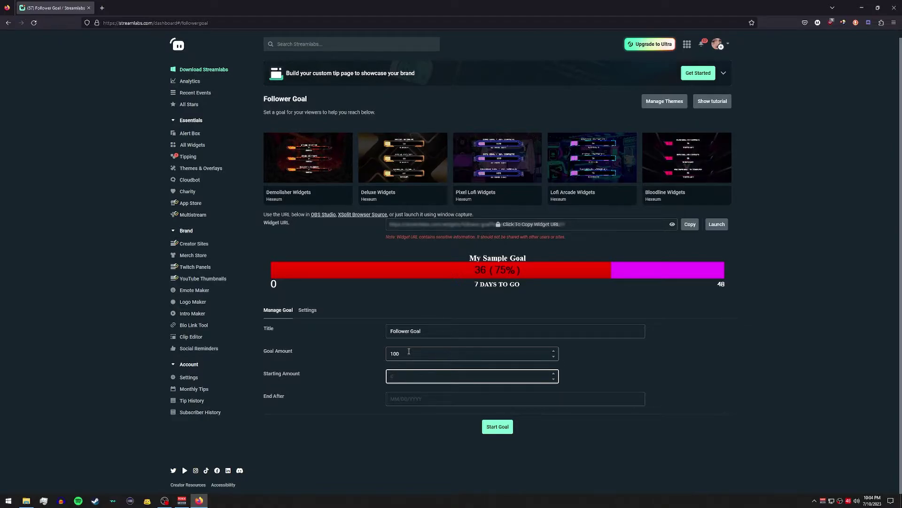
click(412, 399)
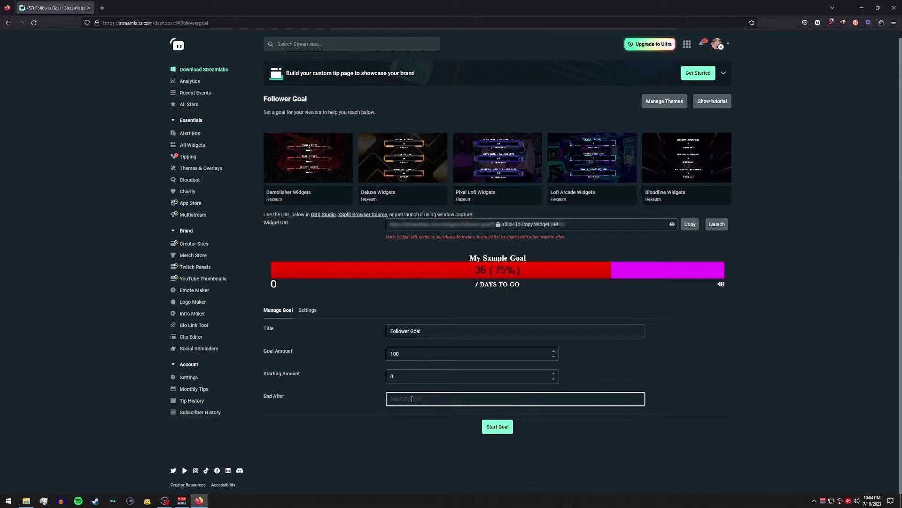
text(07/17)
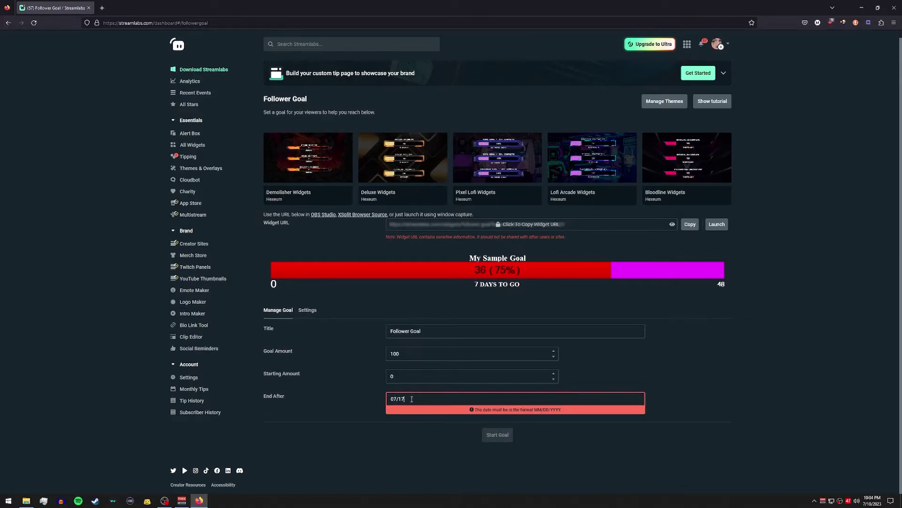
text(/2023)
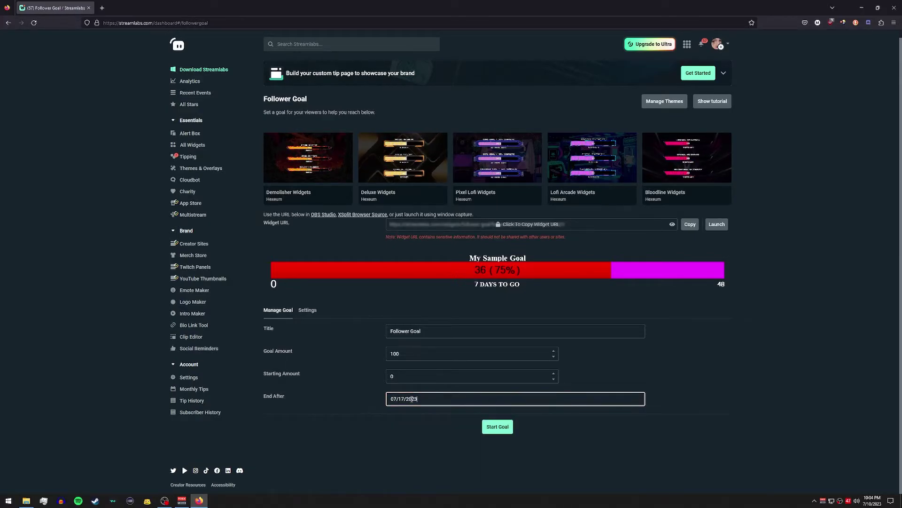
click(347, 372)
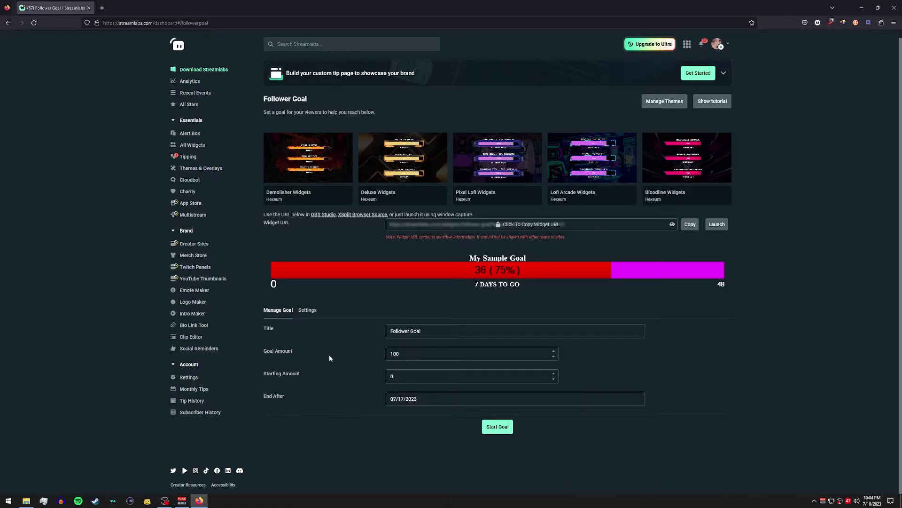
Step: Open the goal widget's appearance settings, try the Condensed layout and return to the Standard layout
click(308, 312)
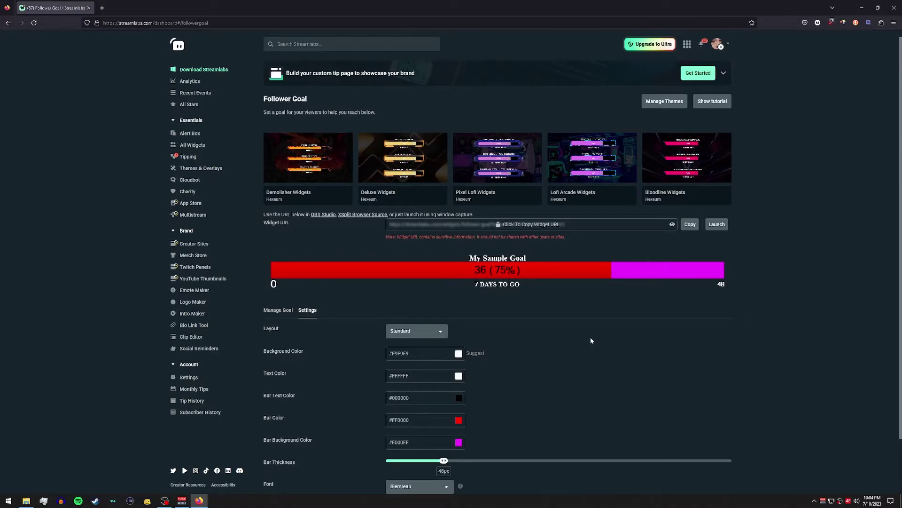
click(414, 331)
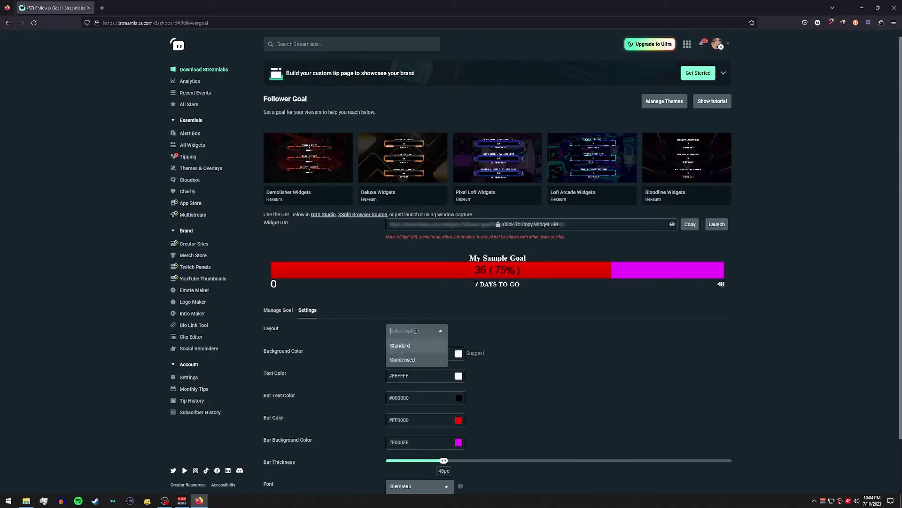
click(403, 360)
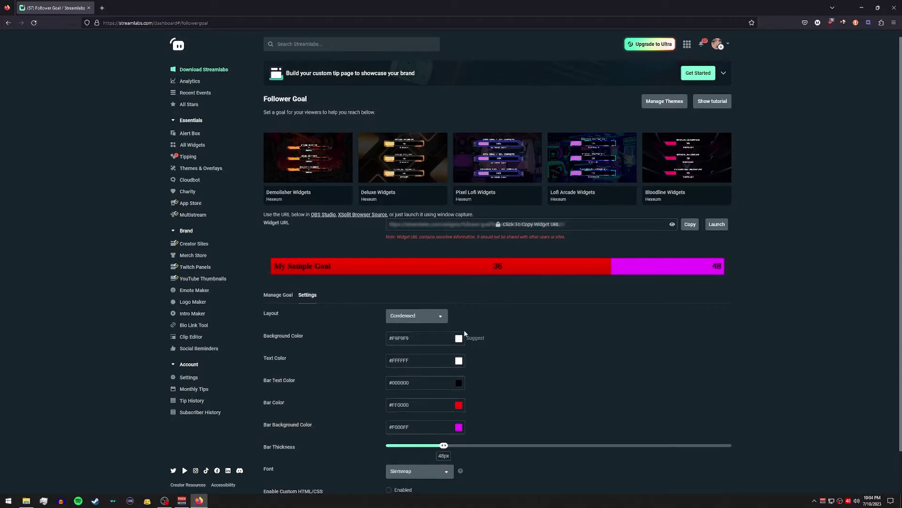
click(417, 316)
click(405, 329)
Step: Set the widget's background color to #E0FF64 and its text color to white, #FFFFFF
click(423, 376)
click(444, 399)
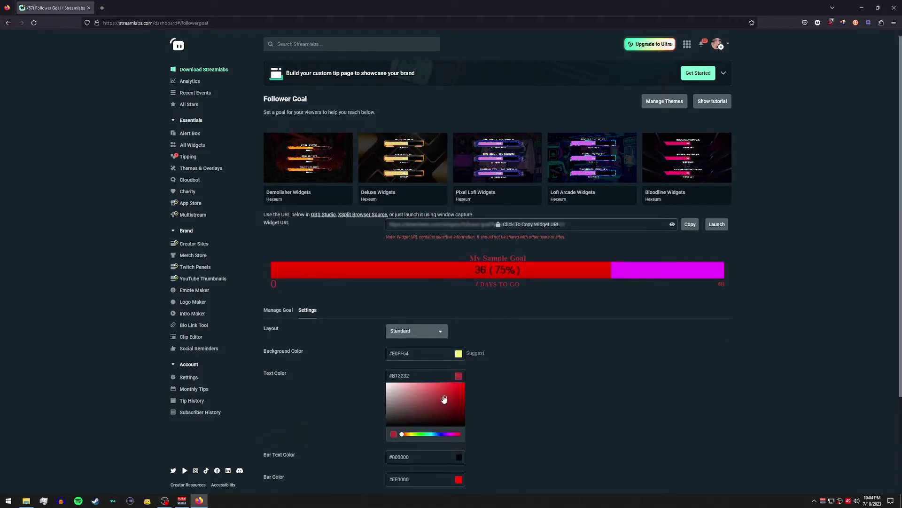
drag(444, 400, 376, 377)
click(536, 396)
Step: Set the bar text color to pale green #C9FFD8 and the bar color to blue #2E00FF
click(436, 397)
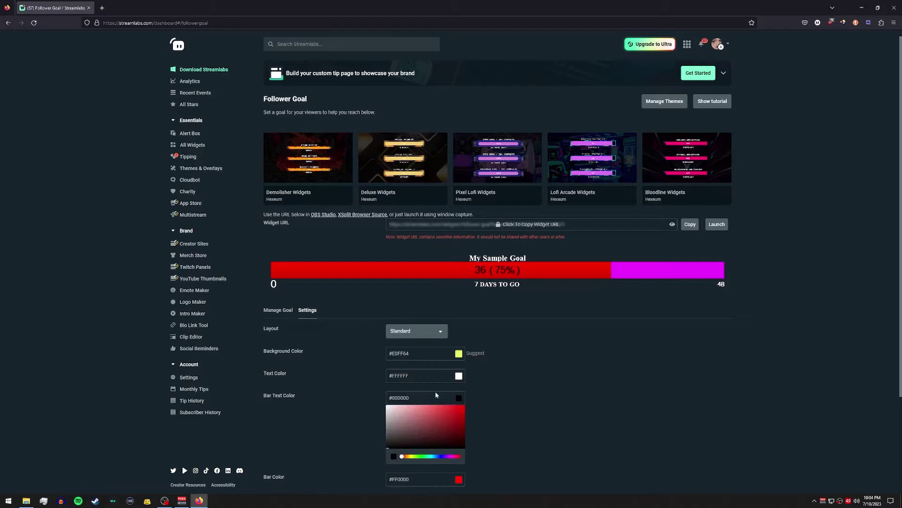
click(431, 435)
click(425, 456)
drag(426, 439, 403, 404)
scroll(423, 413, down, 1)
click(434, 416)
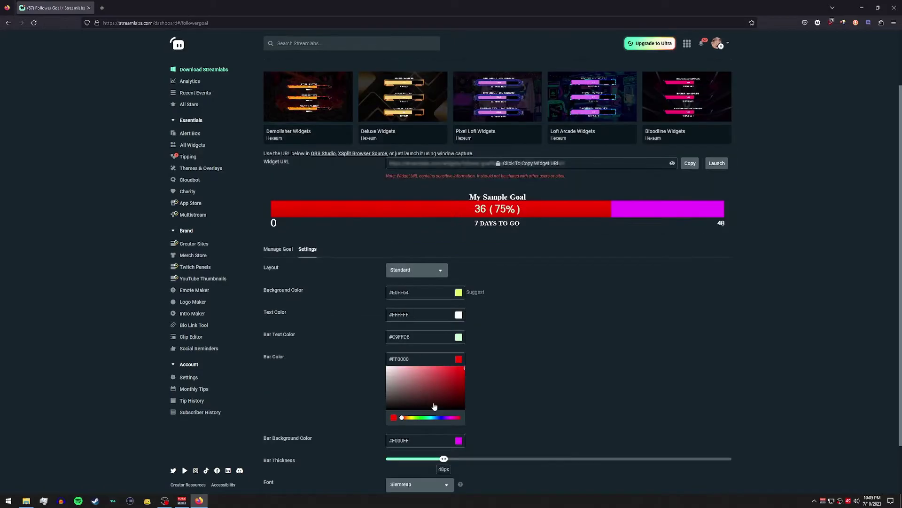
click(442, 417)
click(503, 362)
Step: Set the bar background color to light yellow #FFF769
click(423, 381)
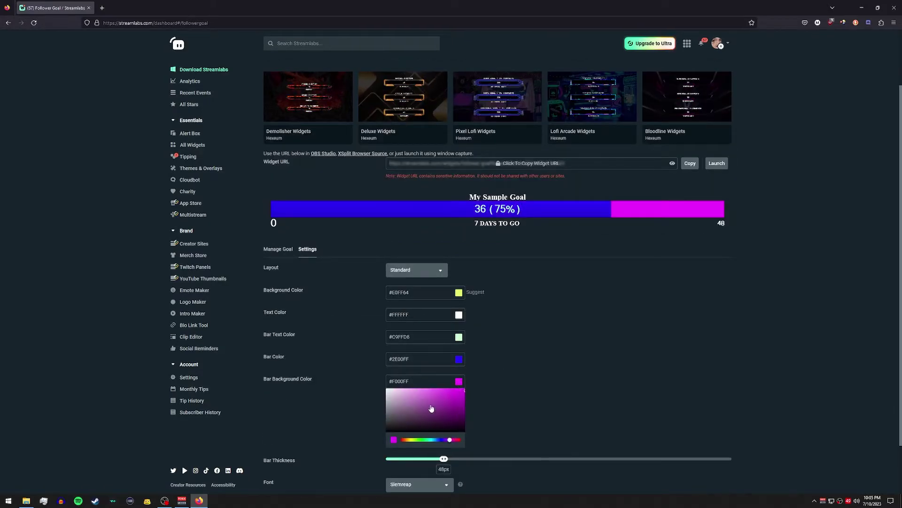
click(410, 439)
click(438, 394)
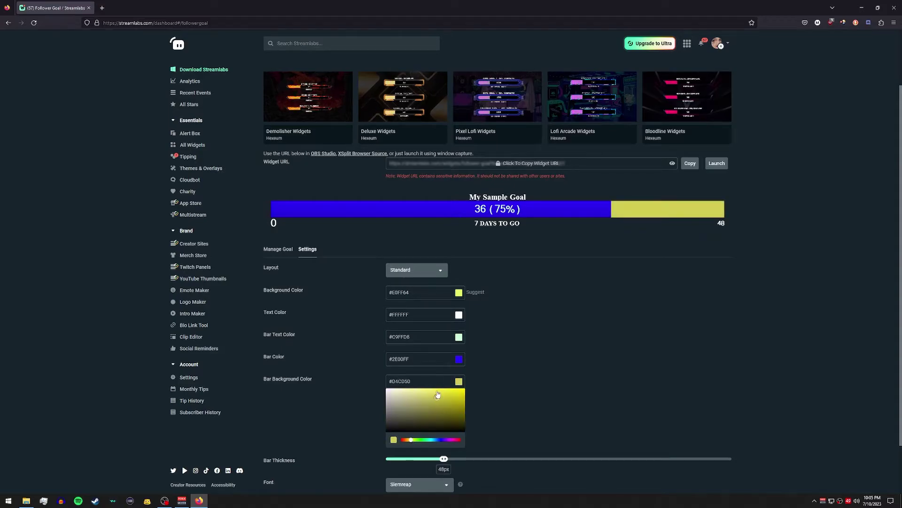
click(437, 389)
click(530, 391)
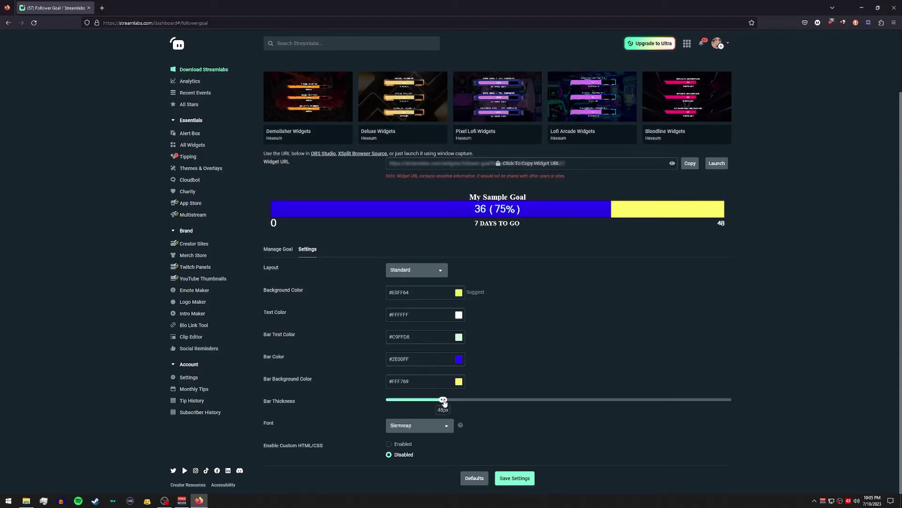
Step: Set the bar thickness to 84 px and the font to Allerta, and save the widget settings
drag(444, 403, 546, 415)
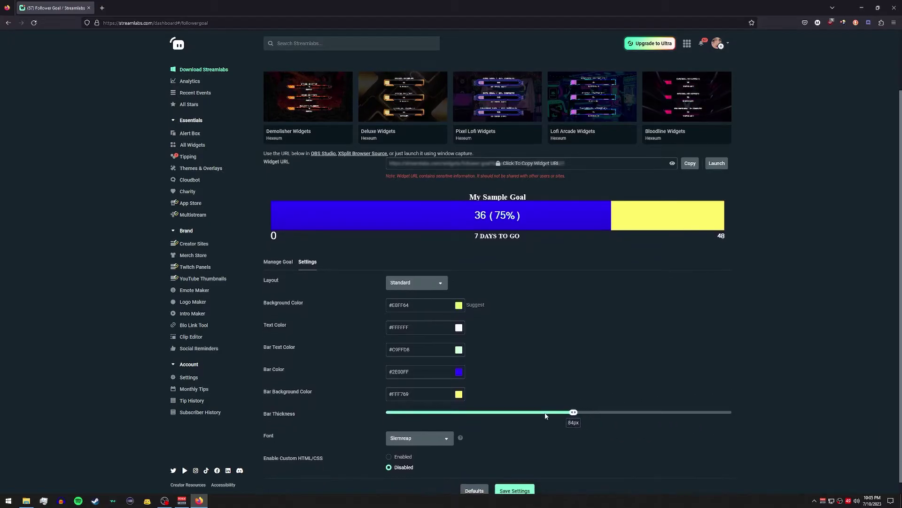
scroll(546, 415, down, 1)
click(419, 425)
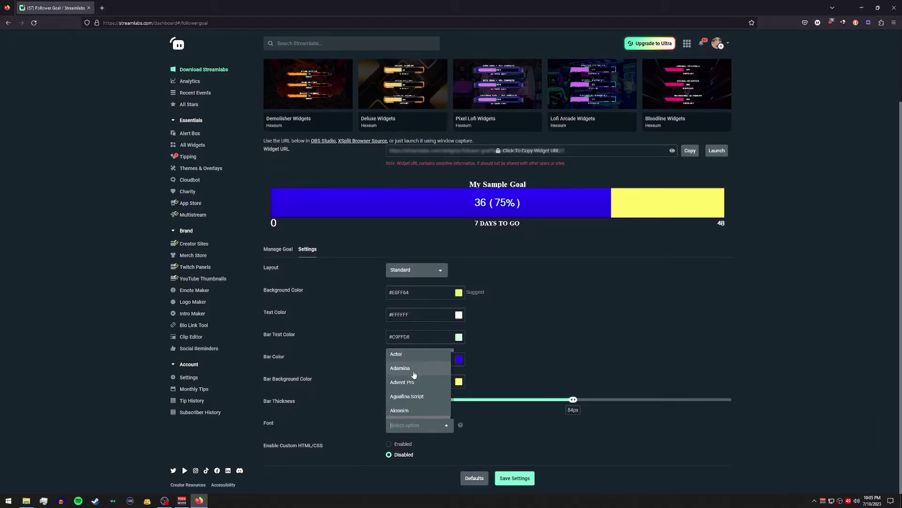
click(415, 397)
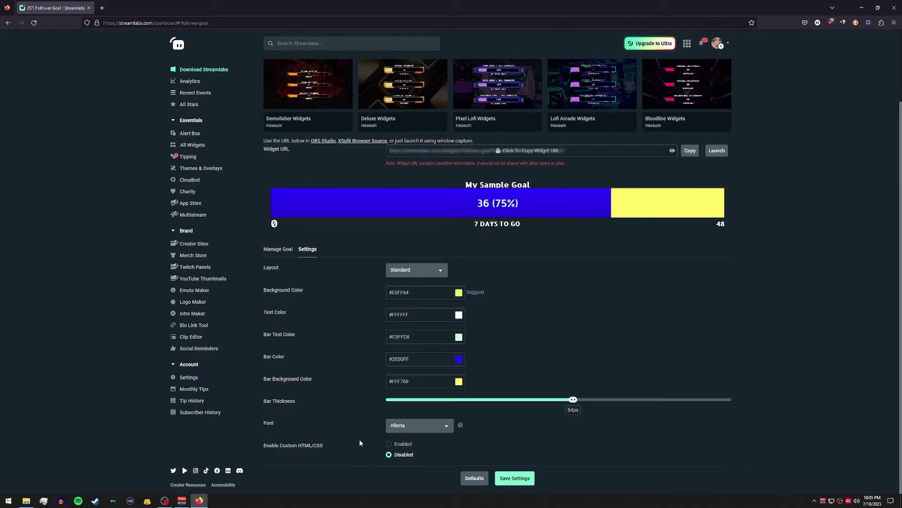
click(517, 479)
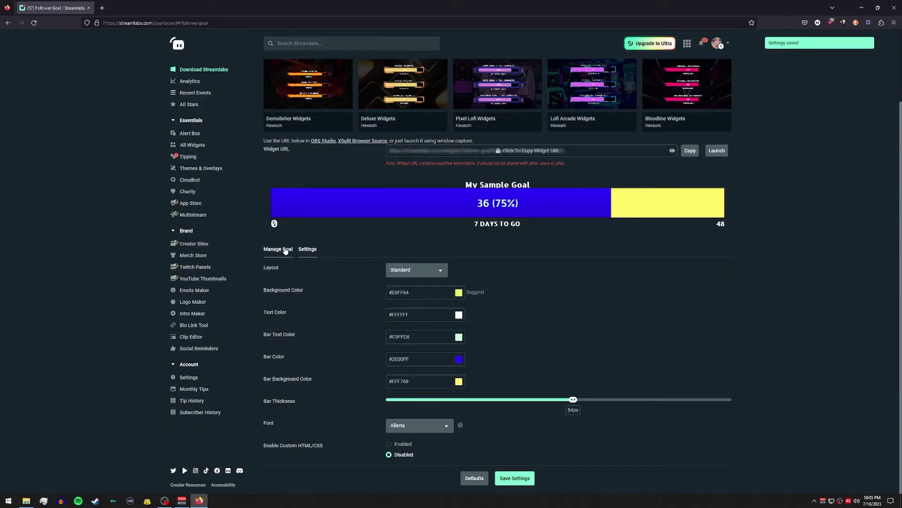
Step: Start the follower goal and copy its widget URL
click(285, 249)
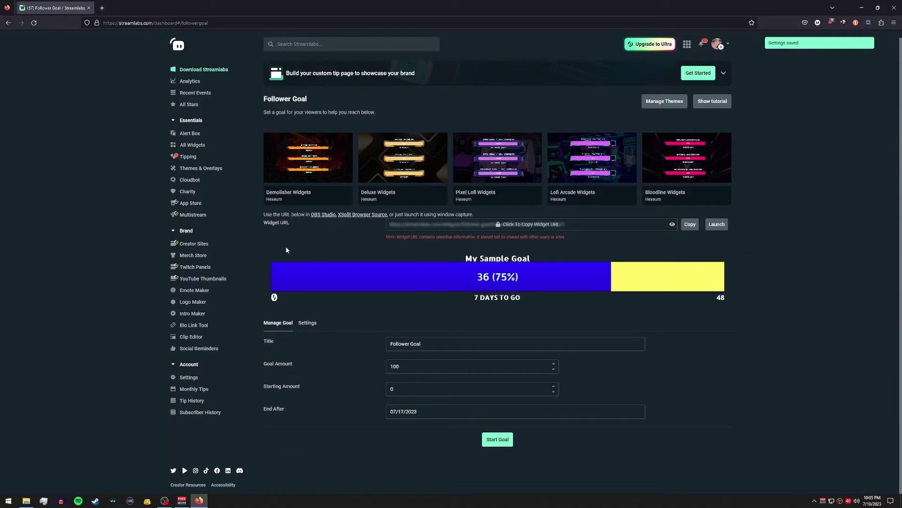
click(496, 439)
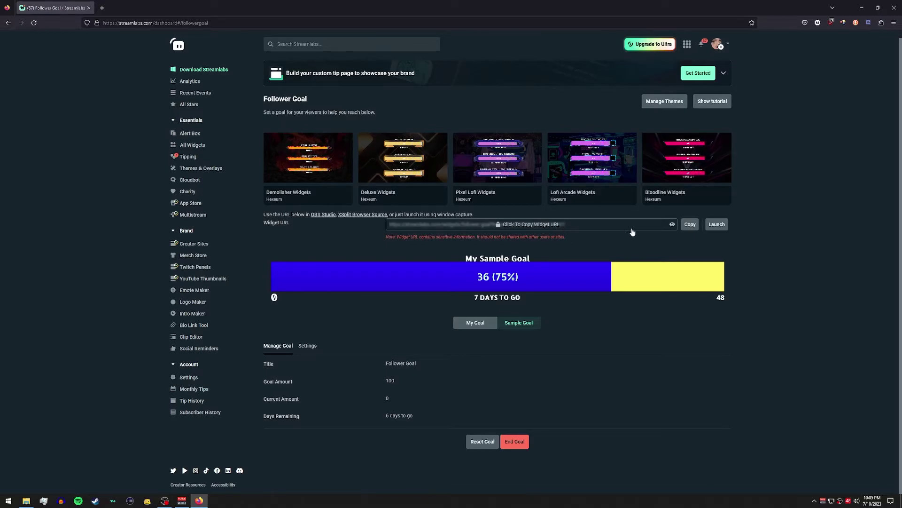
click(690, 225)
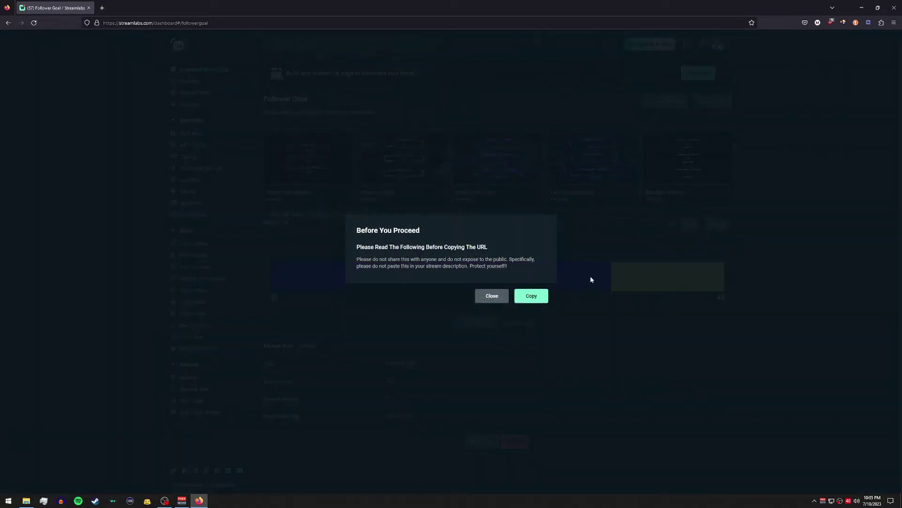
click(535, 296)
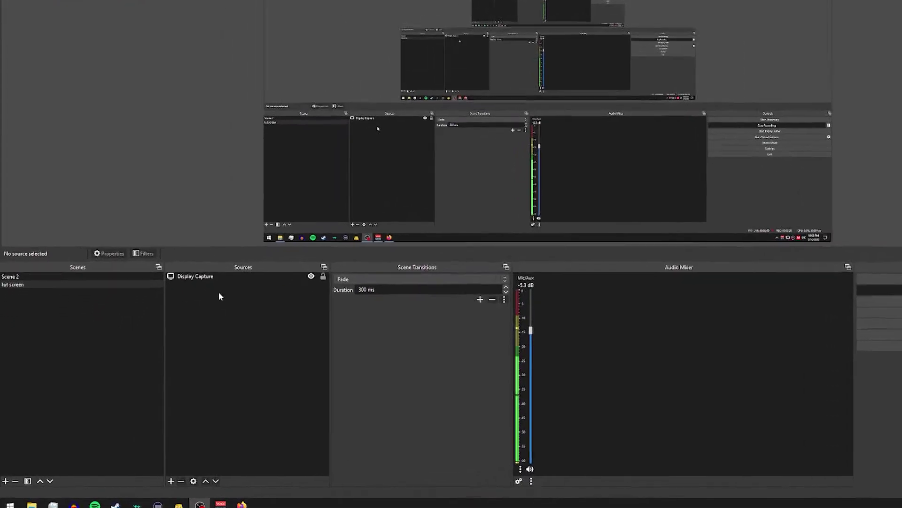
Step: Switch to OBS Studio and add a browser source called Follower Goal to the tut screen scene
right_click(184, 325)
mouse_move(370, 210)
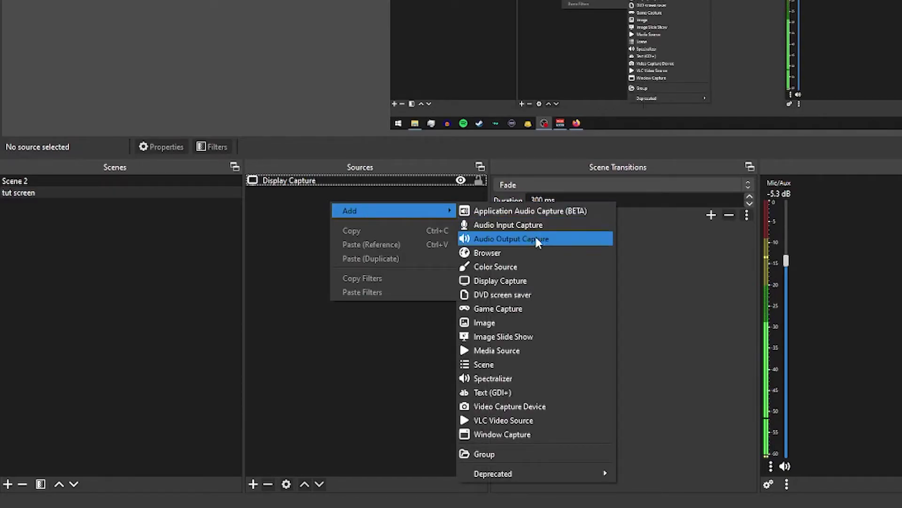
click(543, 254)
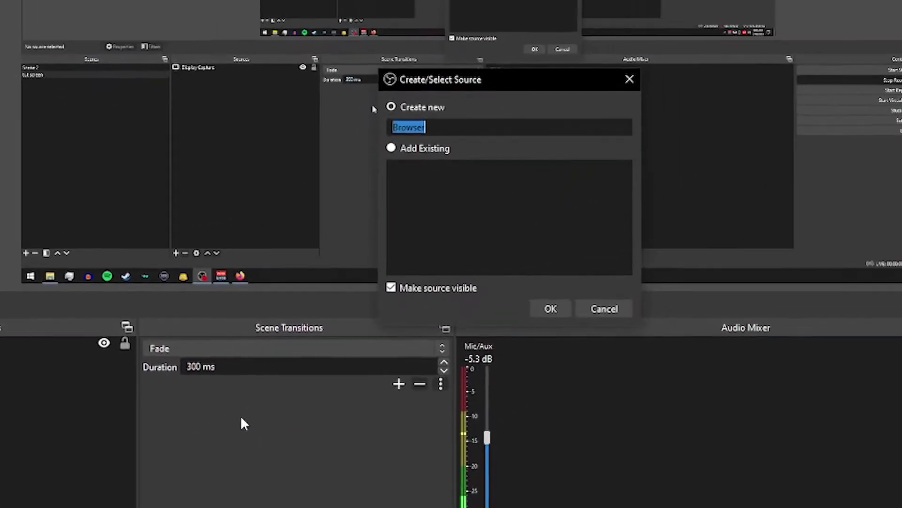
text(Follower Goal)
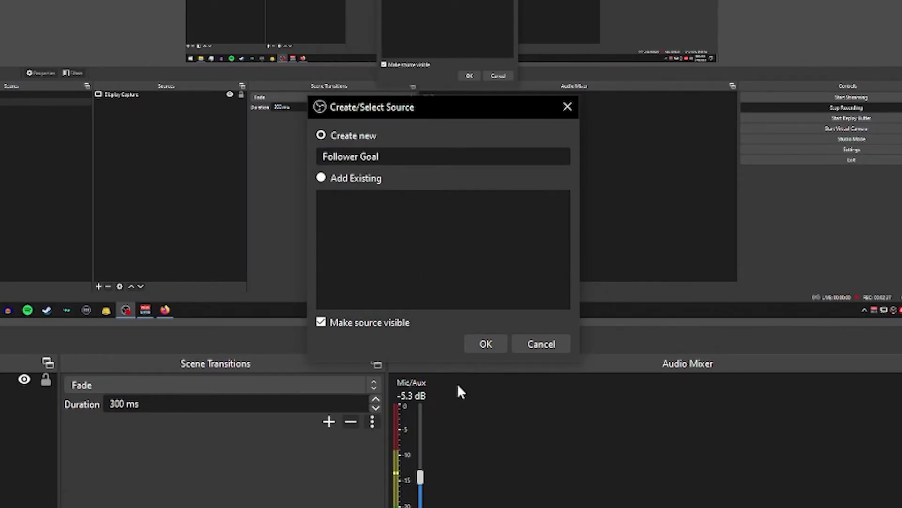
click(484, 343)
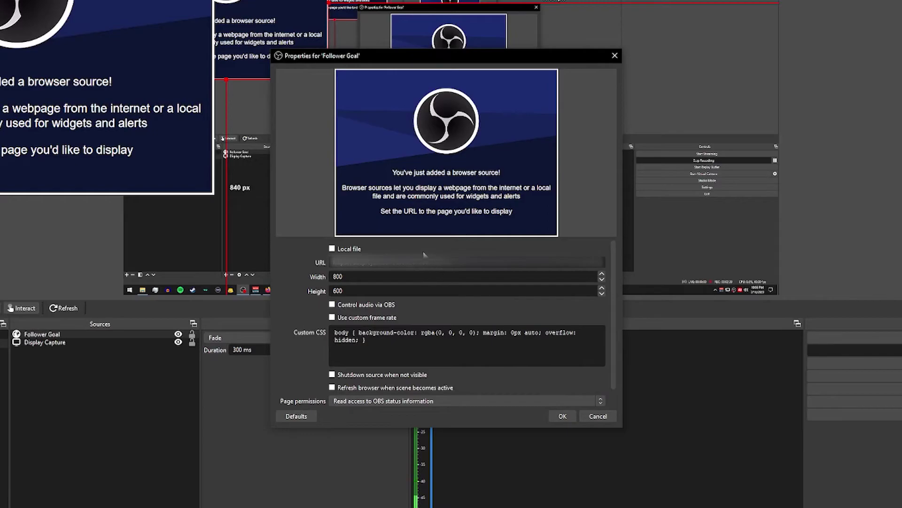
Step: Replace the browser source's URL with the copied Streamlabs widget URL and reposition the goal bar on the canvas
drag(369, 267, 482, 270)
key(ctrl+v)
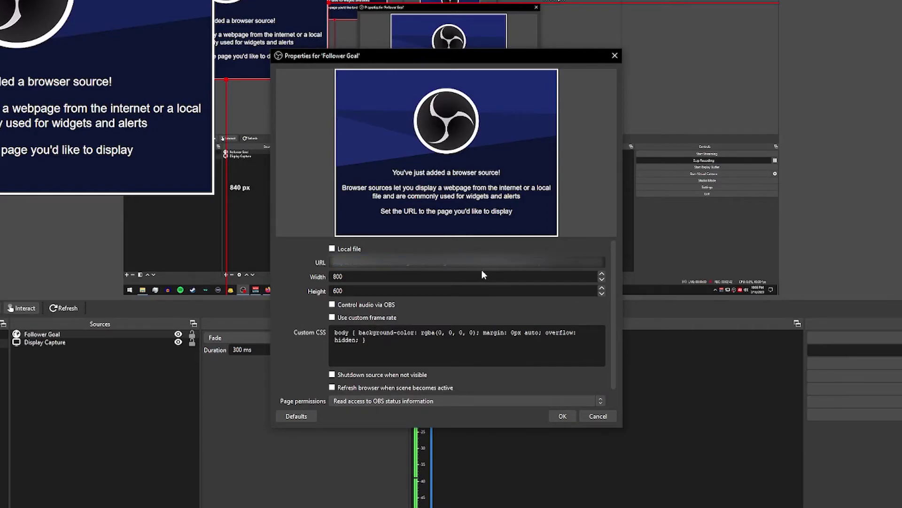
click(565, 416)
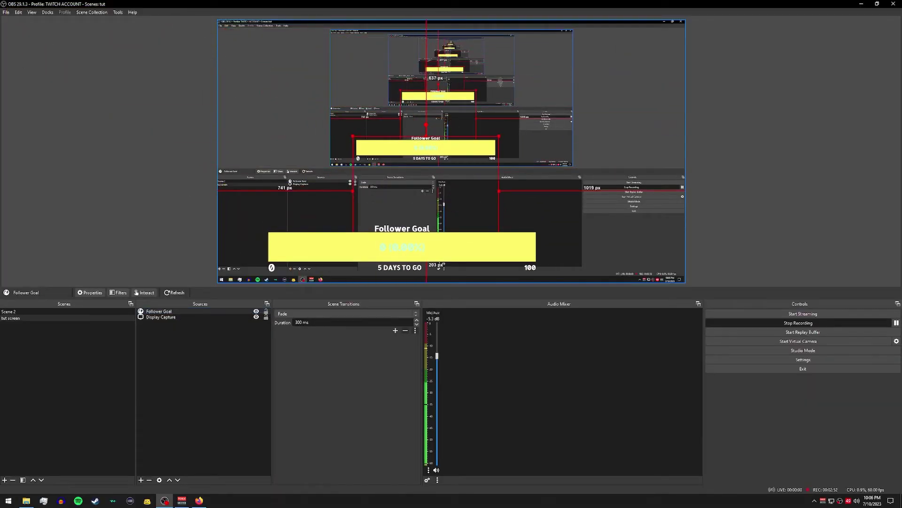
drag(444, 265, 496, 235)
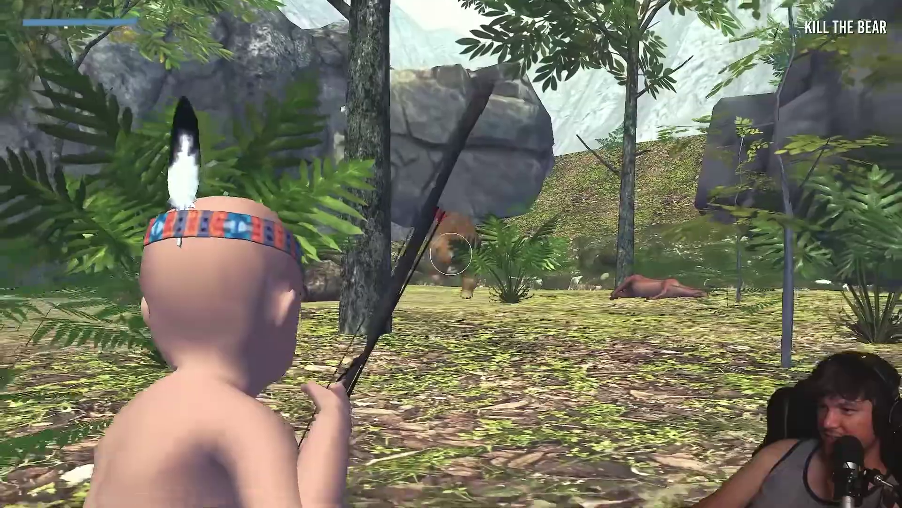
key(w)
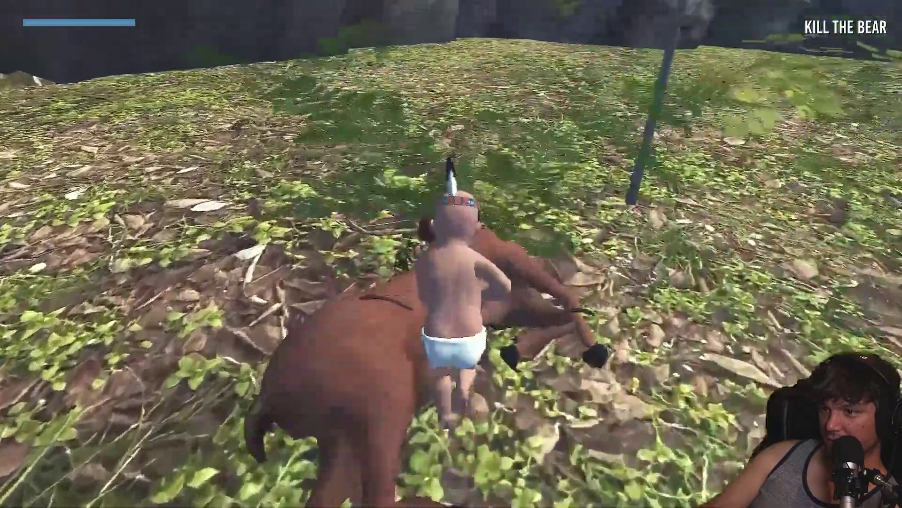
key(s)
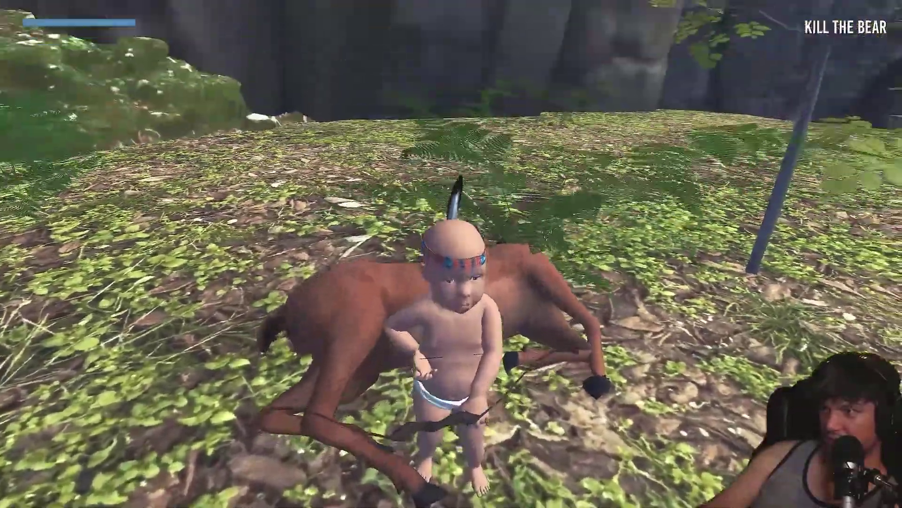
key(w)
key(s)
right_click(452, 254)
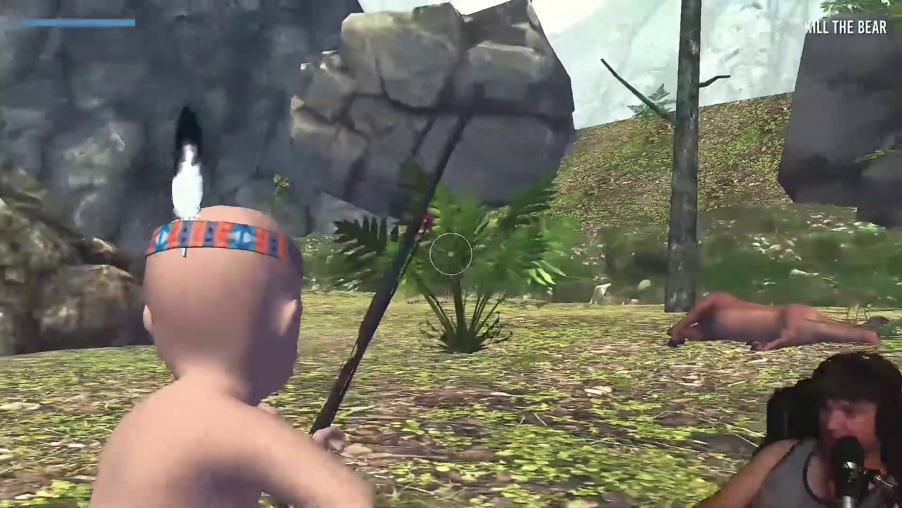
key(s)
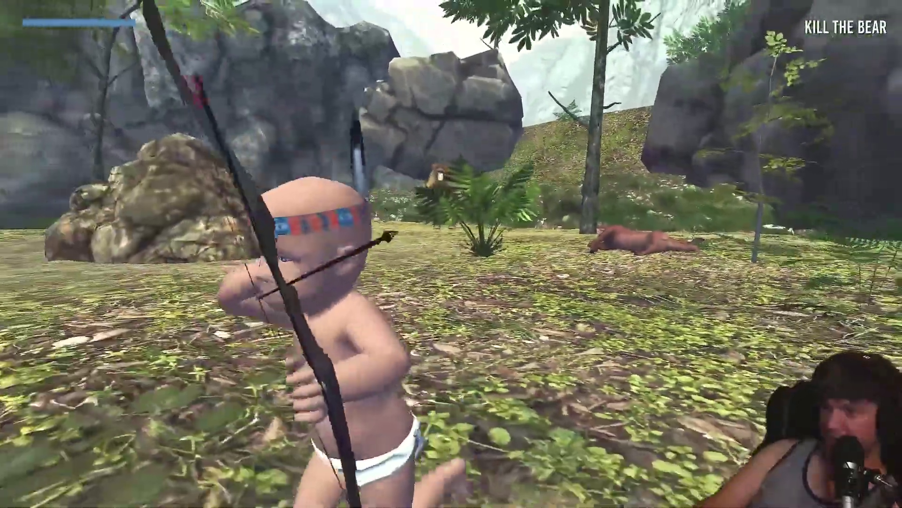
right_click(451, 254)
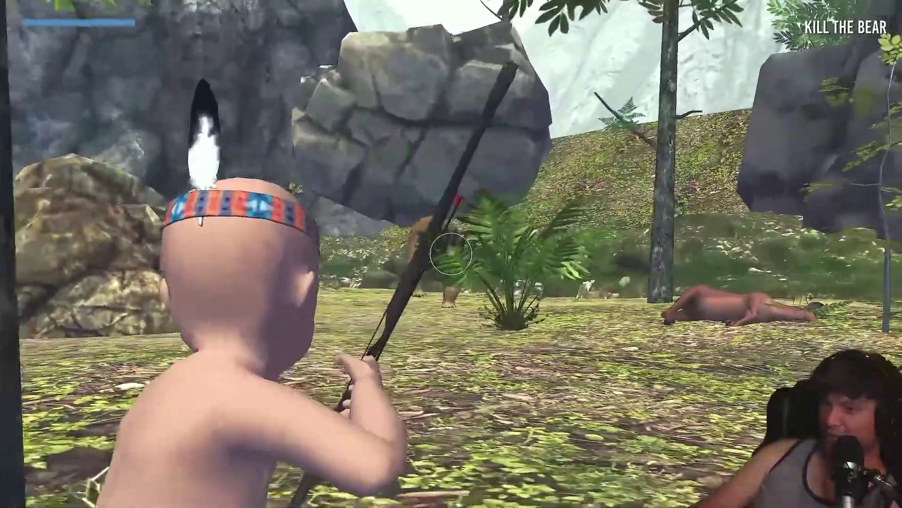
key(w)
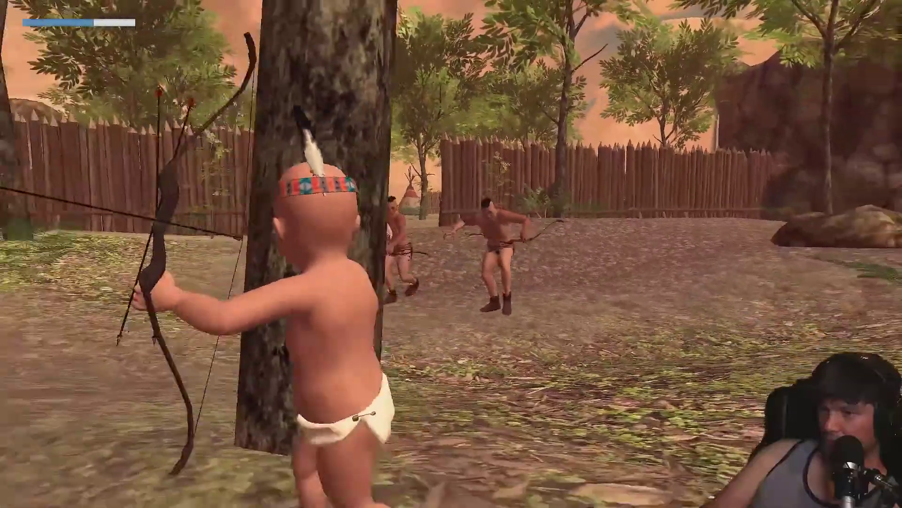
key(d)
right_click(451, 254)
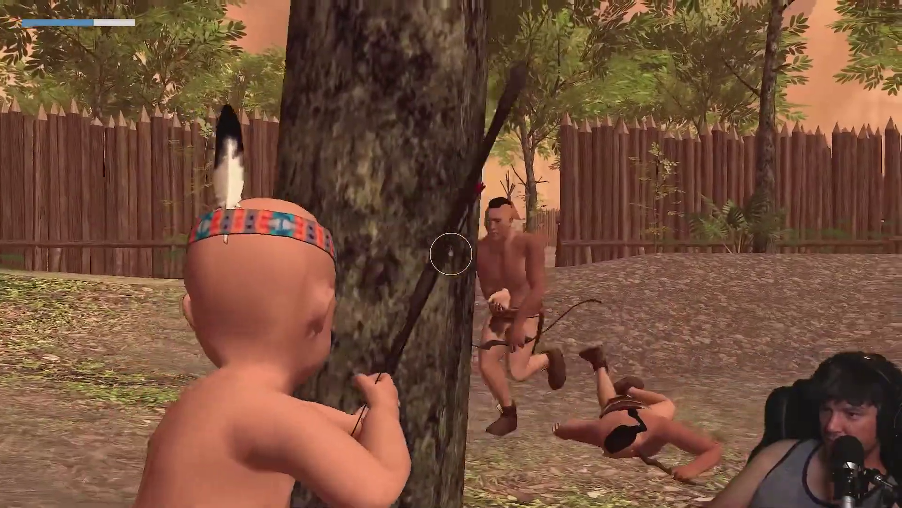
key(a)
right_click(452, 253)
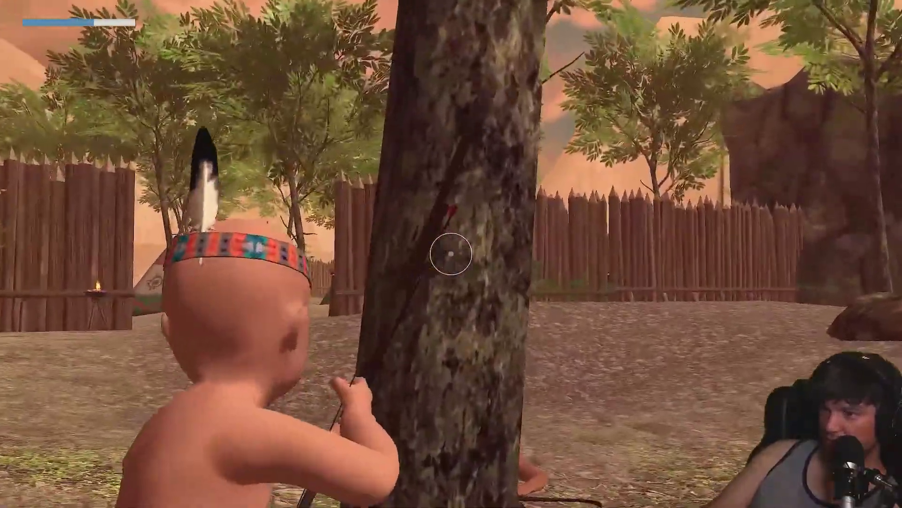
key(a)
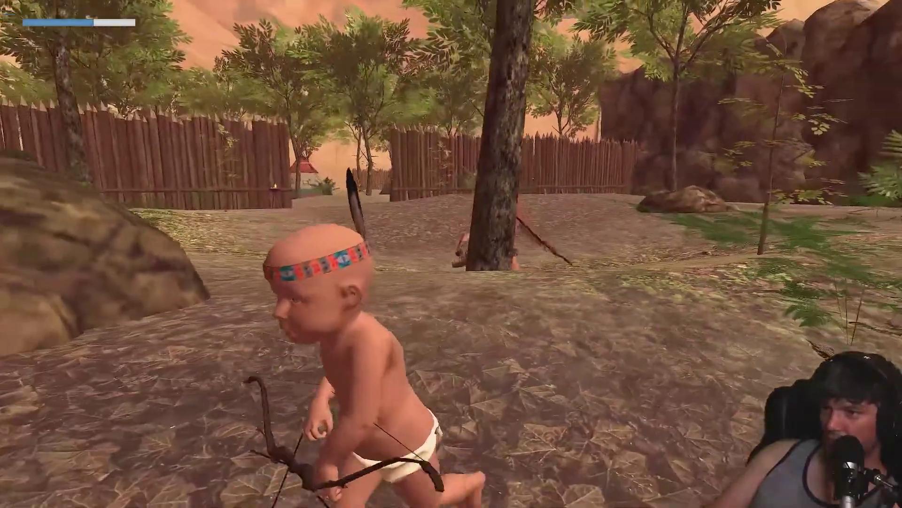